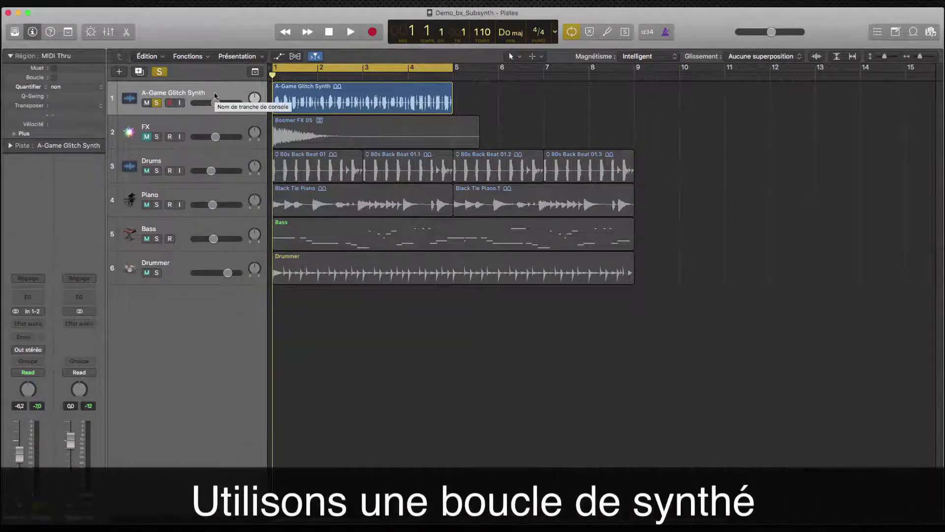
# Audition the A-Game Glitch Synth loop, insert bx_subsynth in stereo on its track, and move the plug-in window clear of the track headers
pyautogui.click(351, 33)
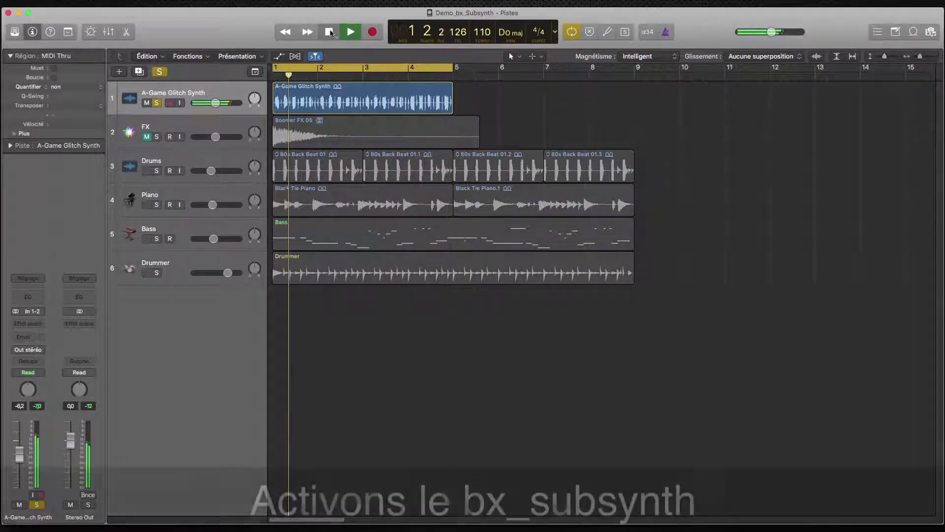
pyautogui.click(330, 32)
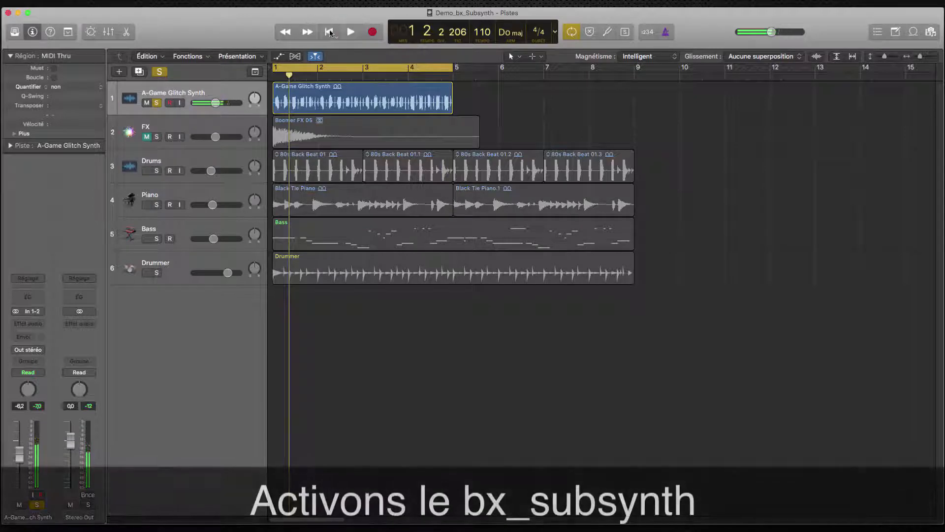
pyautogui.click(27, 323)
pyautogui.moveTo(34, 342)
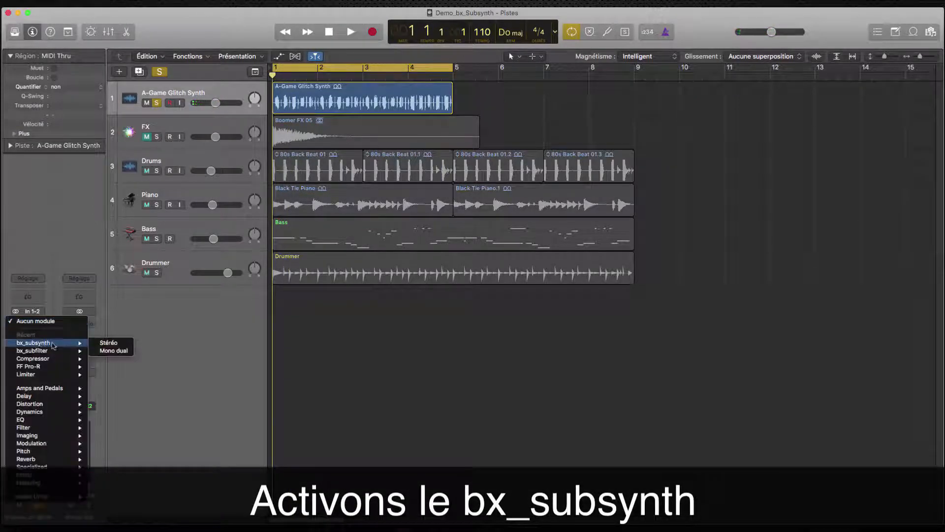
pyautogui.click(99, 342)
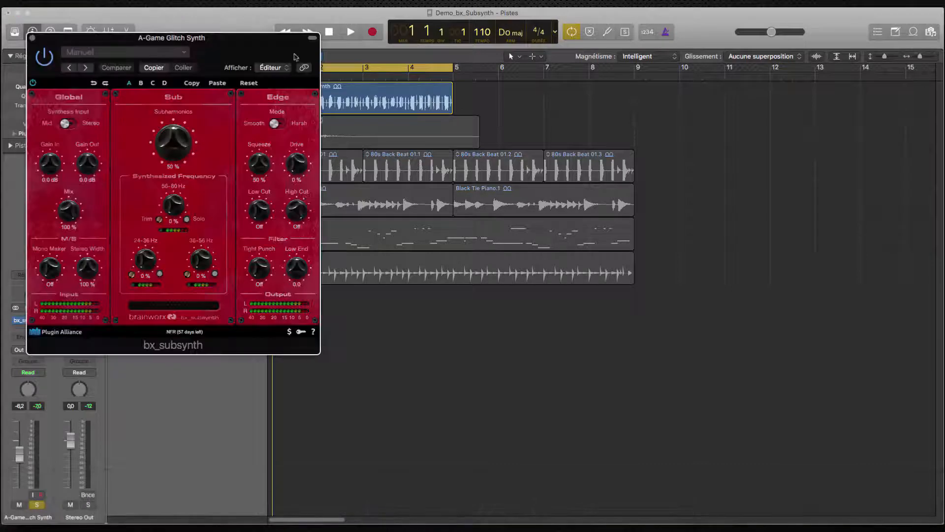
pyautogui.moveTo(282, 44); pyautogui.dragTo(863, 103)
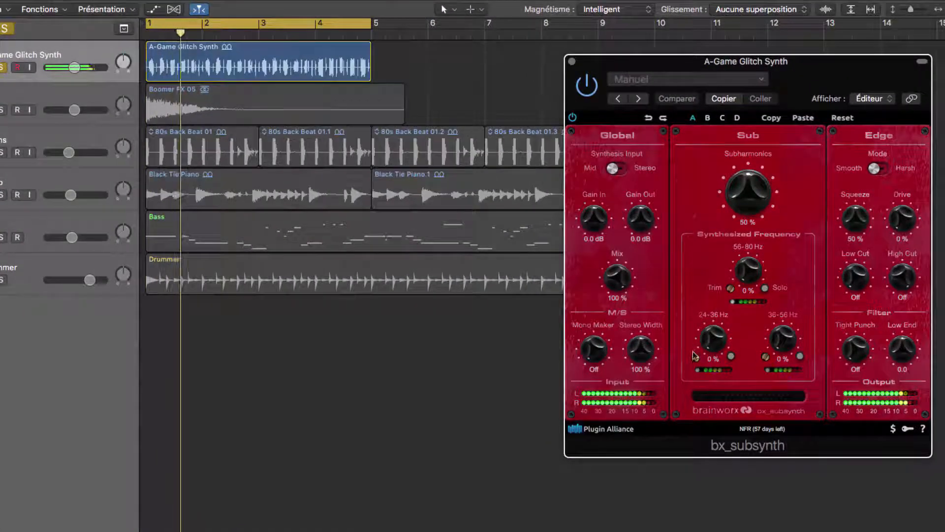
# Set the synthesized frequency bands to 21 % for 24-36 Hz, 27 % for 36-56 Hz and 30 % for 56-80 Hz
pyautogui.moveTo(696, 356); pyautogui.dragTo(695, 351)
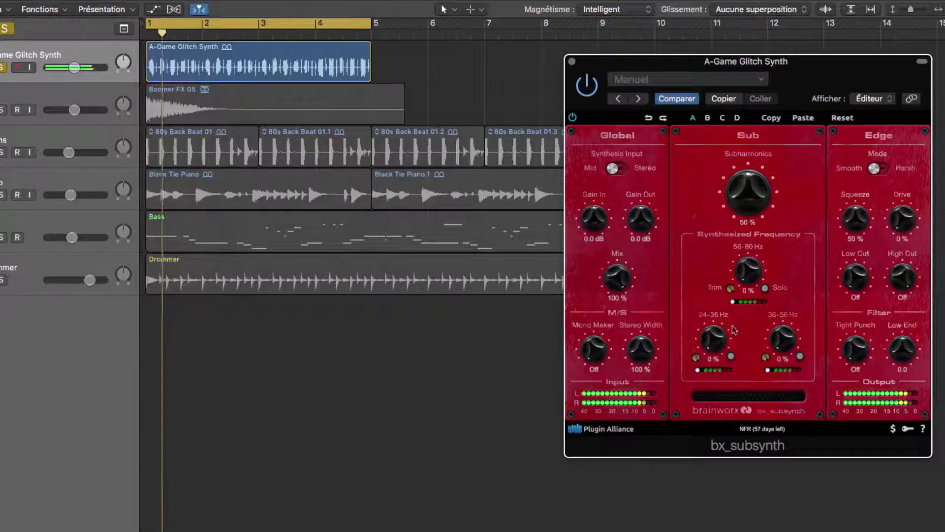
pyautogui.moveTo(714, 340); pyautogui.dragTo(714, 323)
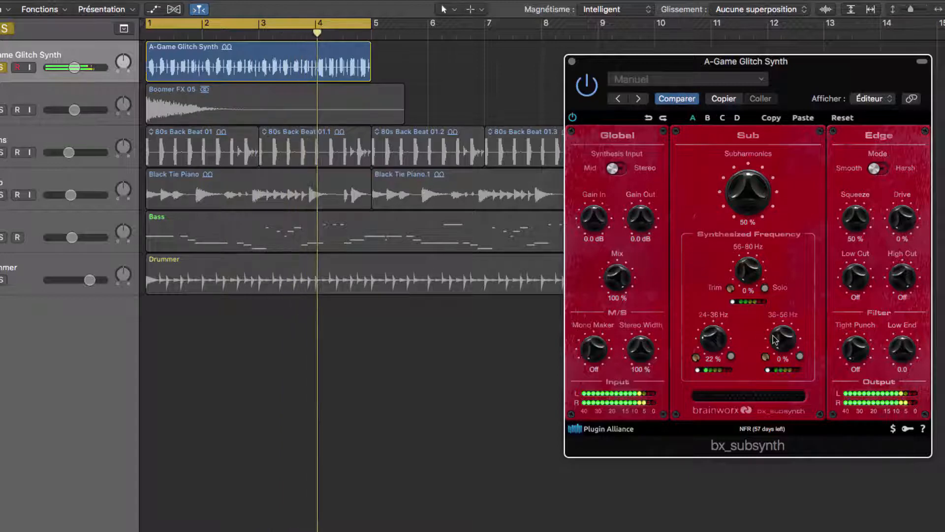
pyautogui.moveTo(774, 339); pyautogui.dragTo(783, 315)
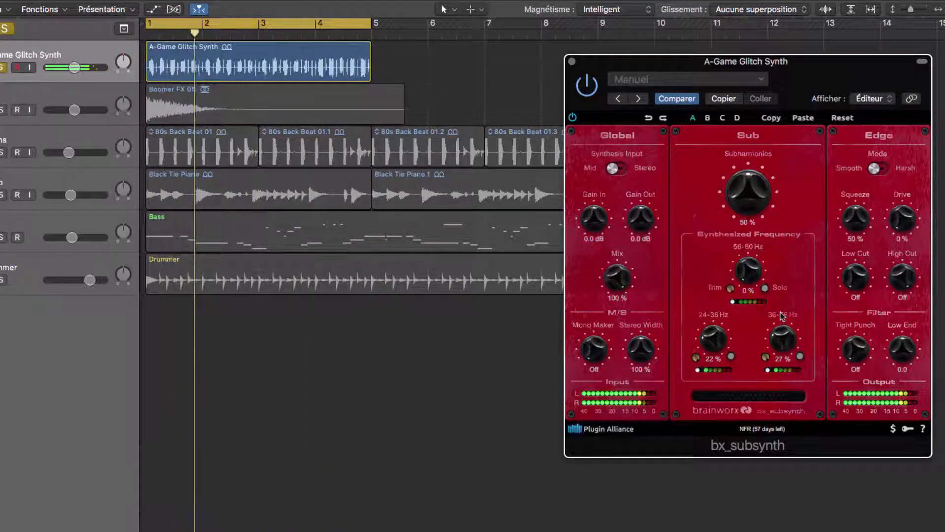
pyautogui.moveTo(751, 273); pyautogui.dragTo(748, 242)
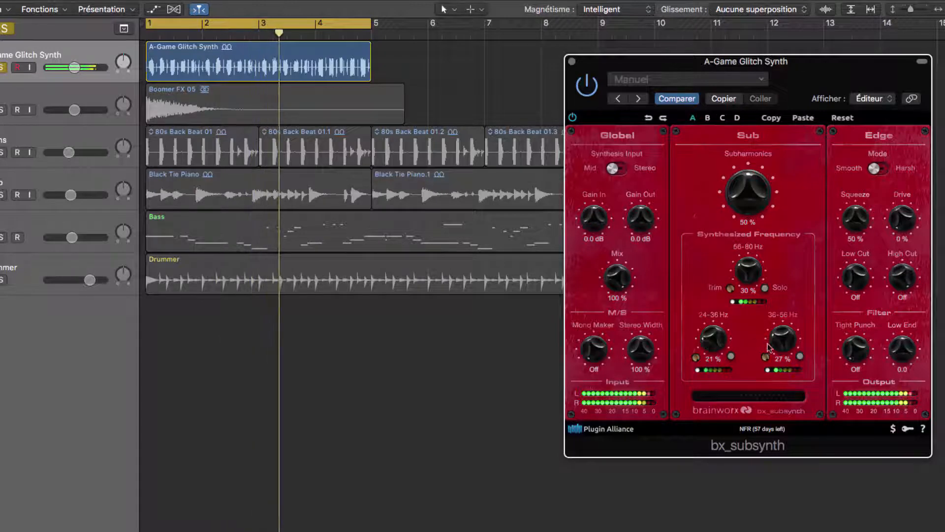
# Set the plug-in's Tight Punch filter to 31 Hz and its Subharmonics level to 52 %
pyautogui.moveTo(764, 187); pyautogui.dragTo(752, 185)
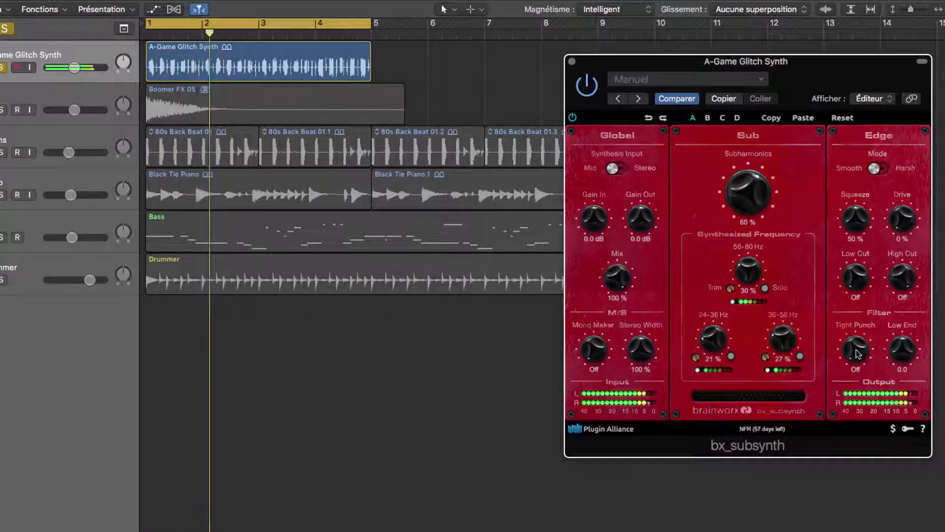
pyautogui.moveTo(855, 350); pyautogui.dragTo(857, 326)
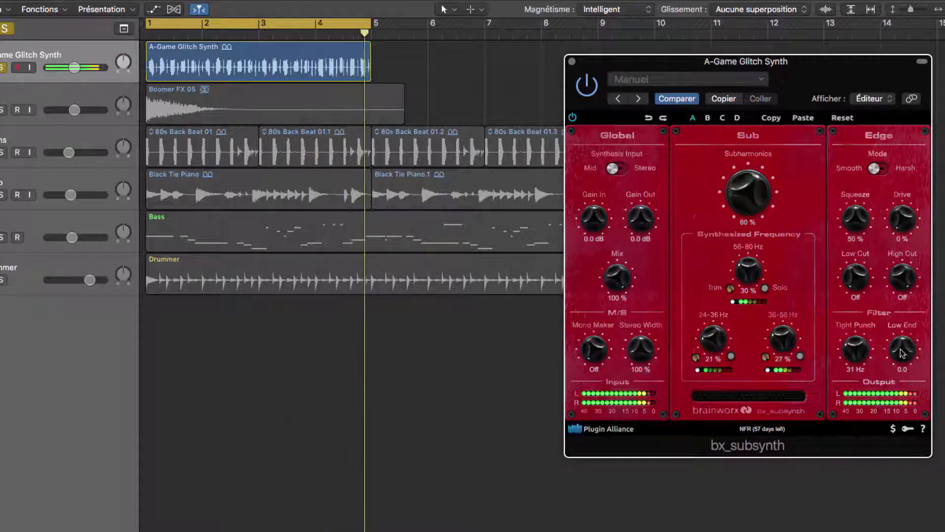
pyautogui.moveTo(748, 199); pyautogui.dragTo(748, 203)
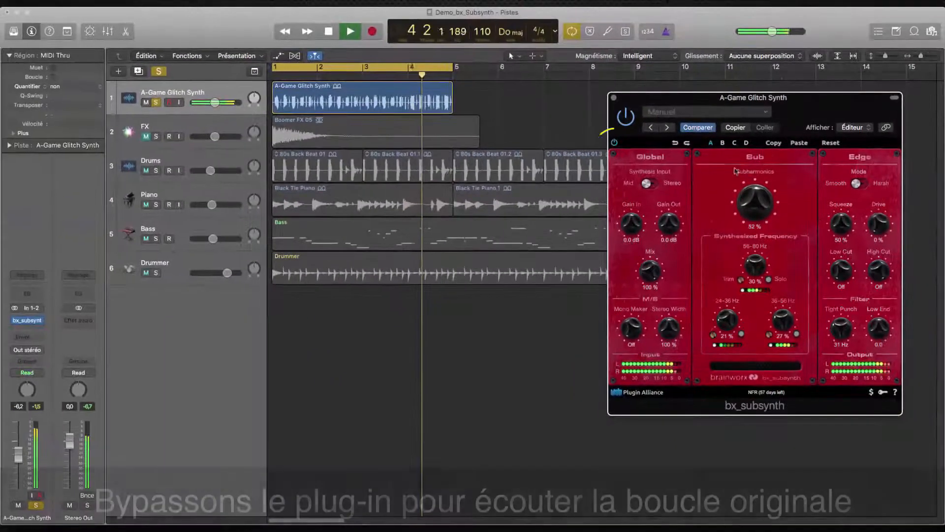
# Bypass and reactivate bx_subsynth on the A-Game Glitch Synth track to compare with the original loop
pyautogui.click(614, 143)
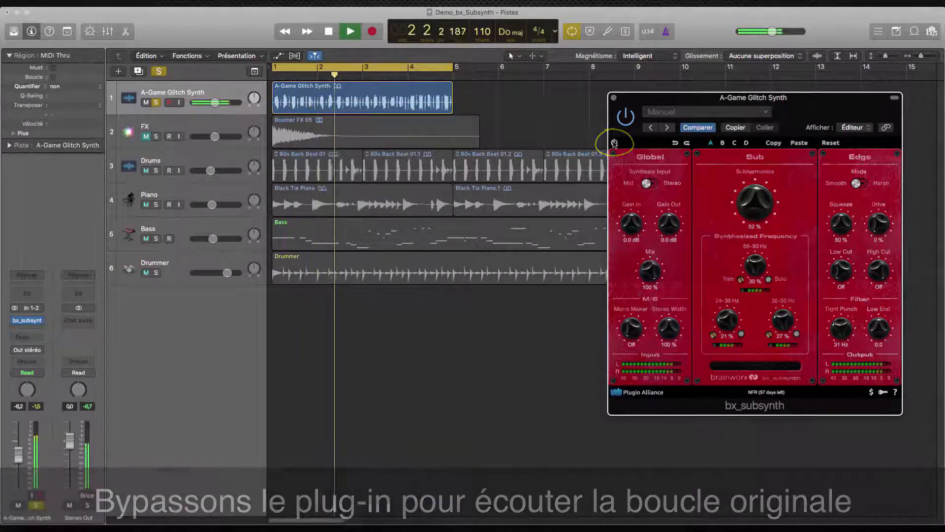
pyautogui.click(614, 143)
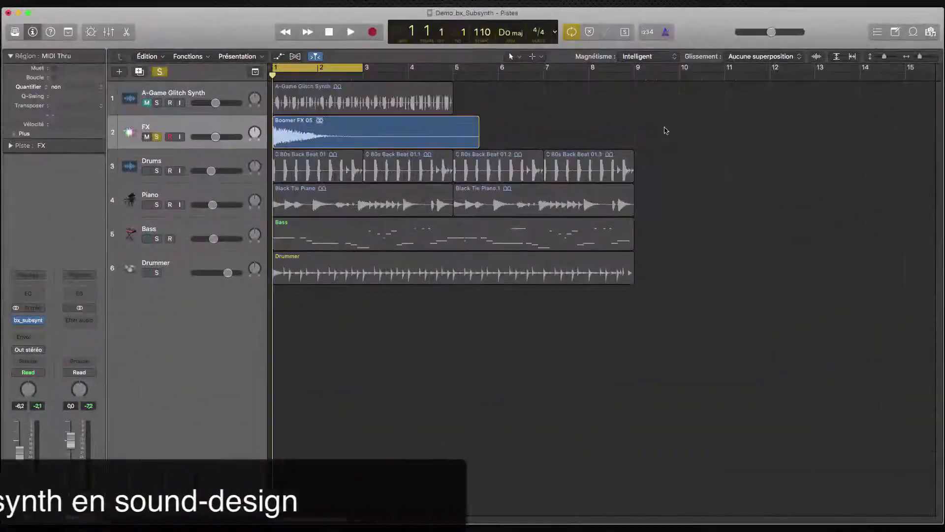
# Open bx_subsynth on the FX track and compare the effect bypassed and active during playback, leaving it active
pyautogui.click(29, 320)
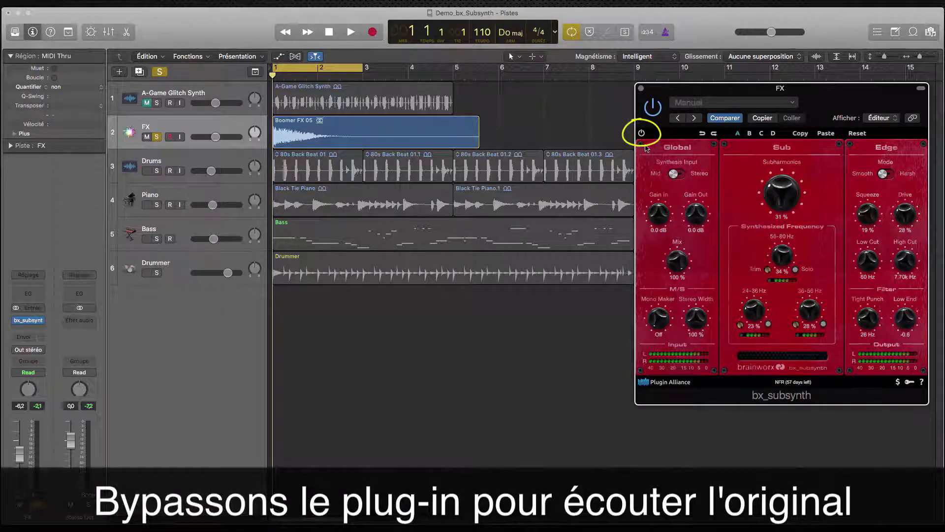
pyautogui.press('space')
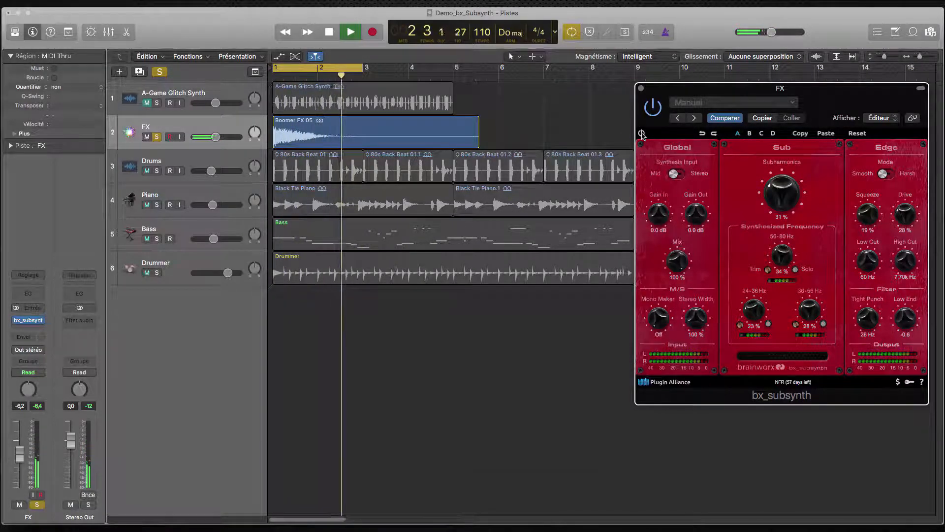
pyautogui.click(642, 134)
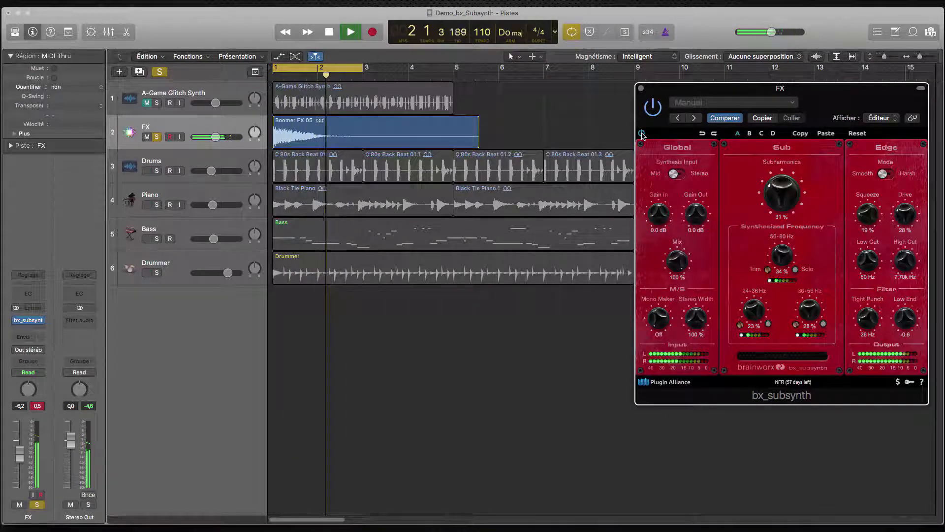
pyautogui.click(642, 134)
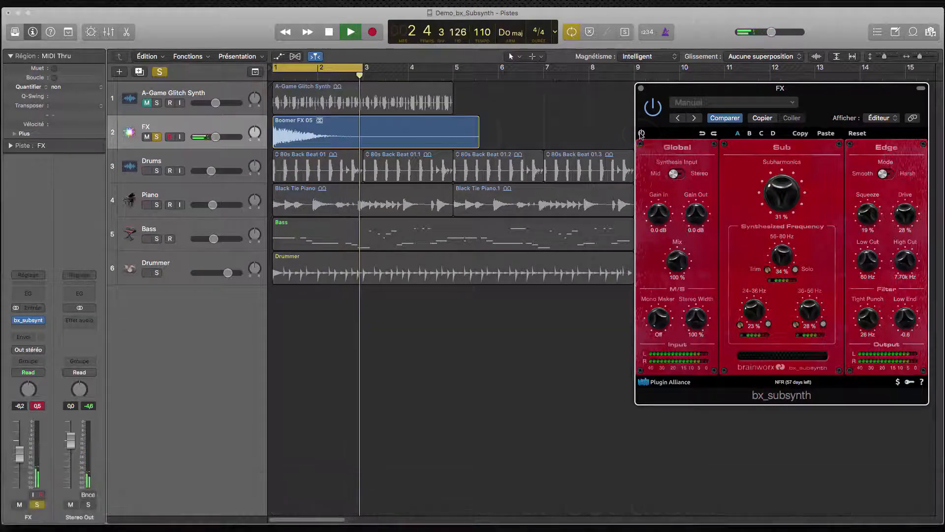
pyautogui.click(641, 133)
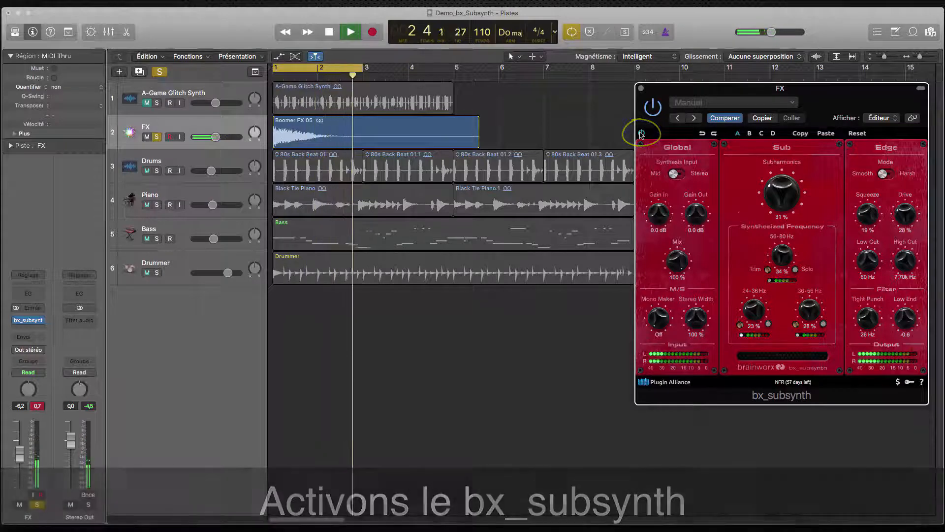
pyautogui.click(330, 34)
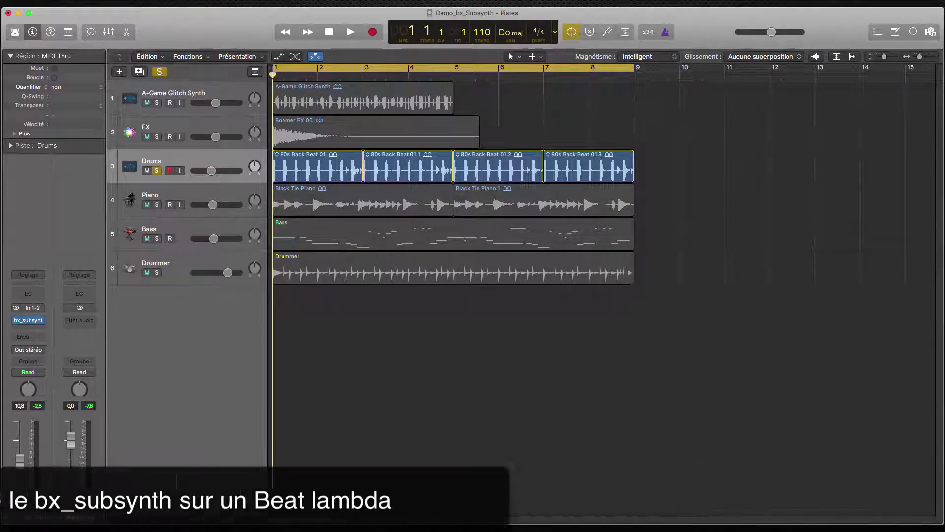
# Play the Drums track with its bx_subsynth open and compare the beat bypassed and processed, leaving the plug-in active
pyautogui.press('space')
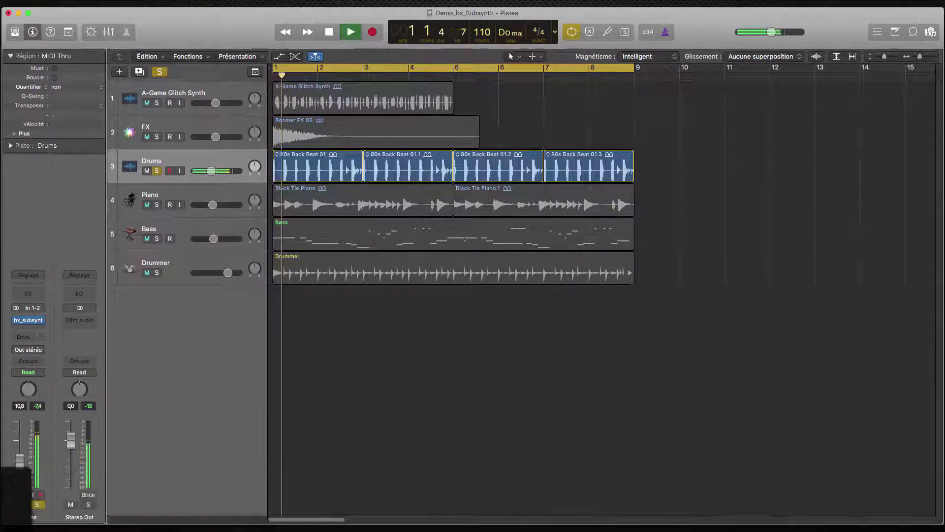
pyautogui.click(29, 321)
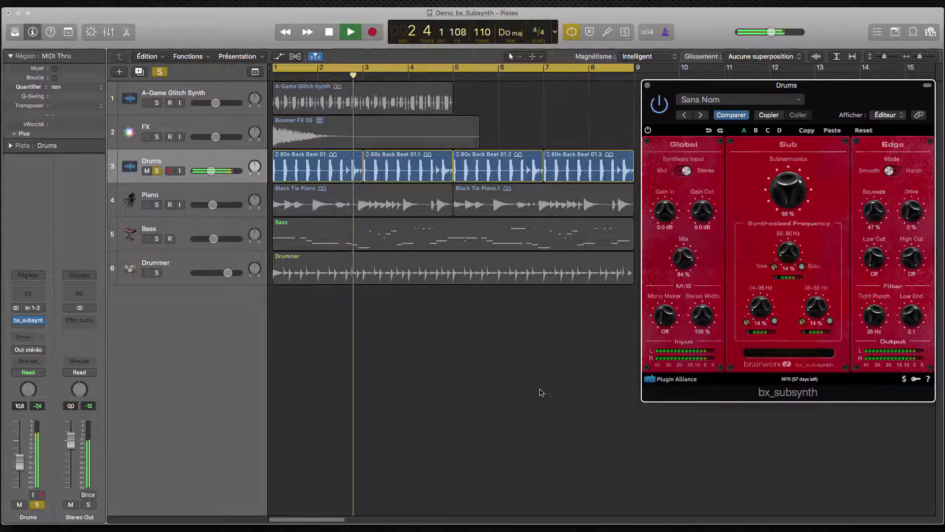
pyautogui.click(648, 129)
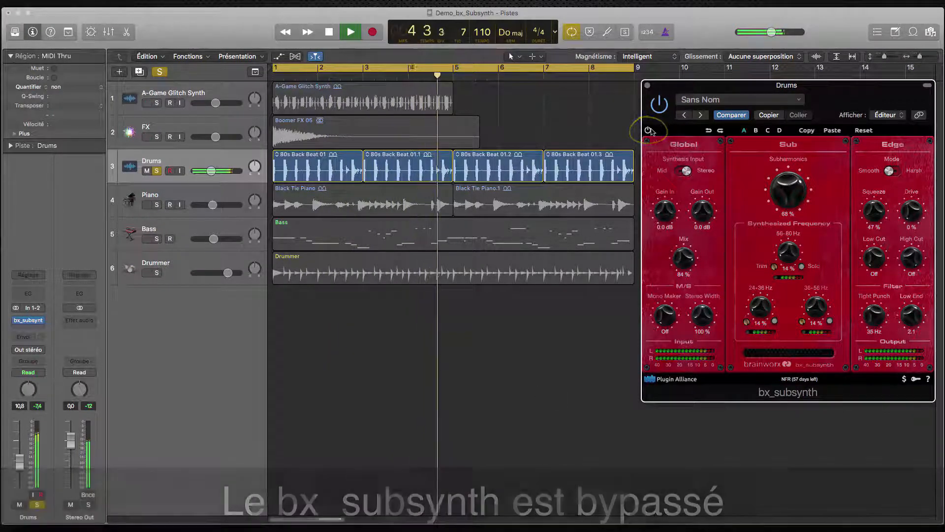
pyautogui.click(648, 131)
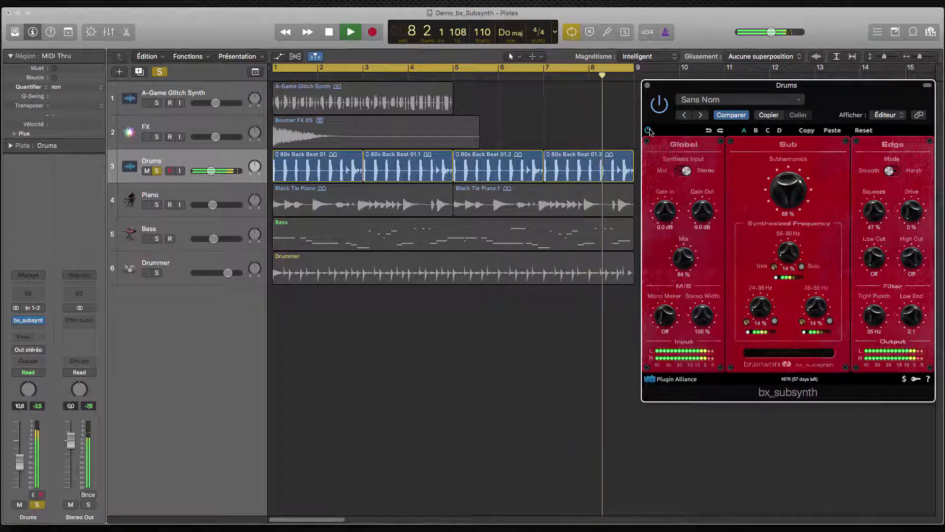
pyautogui.click(648, 131)
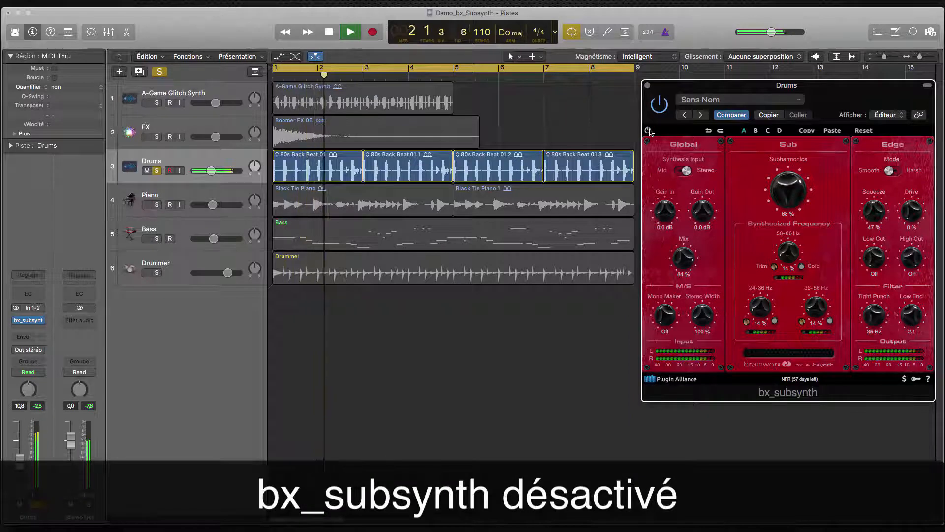
pyautogui.click(649, 130)
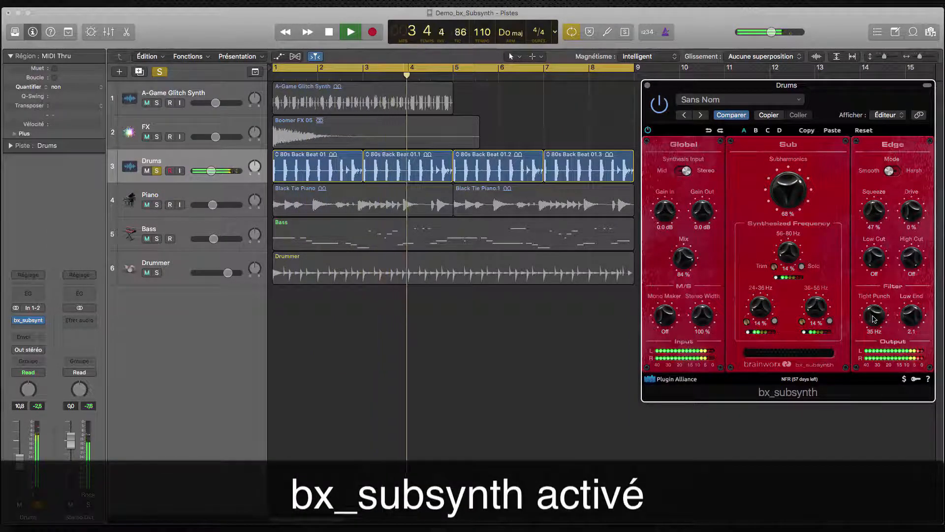
# Set Tight Punch to 44 Hz on the Drums track's bx_subsynth and compare the result against bypass
pyautogui.moveTo(873, 318); pyautogui.dragTo(876, 306)
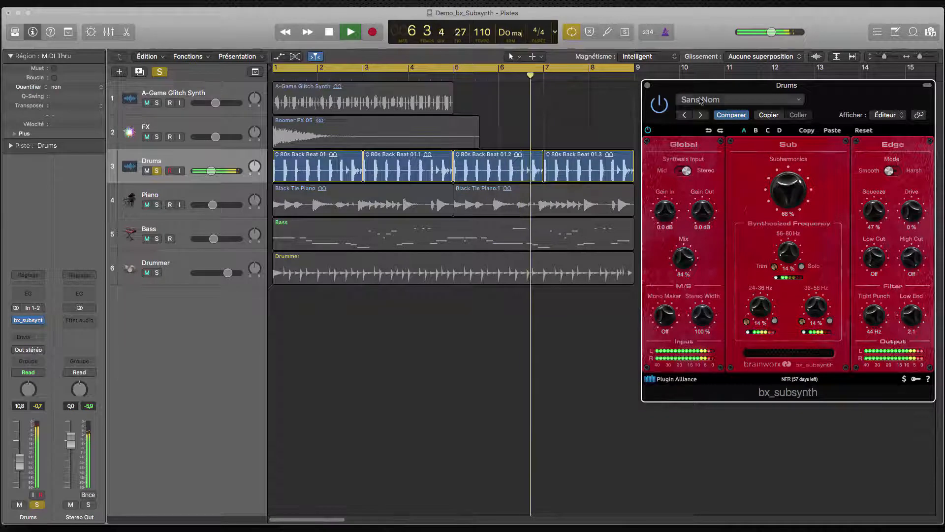
pyautogui.click(648, 130)
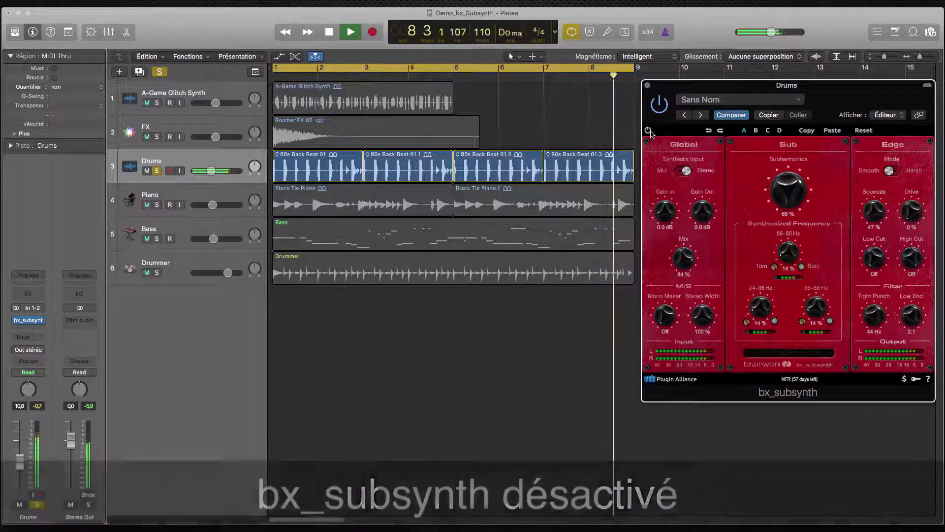
pyautogui.click(649, 131)
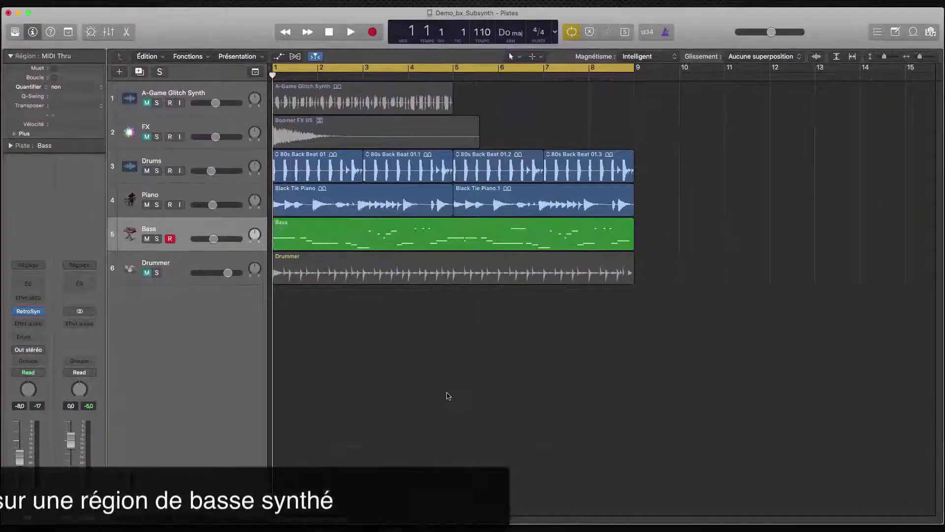
# Play the mix, solo the Bass track, and briefly view its Retro Synth instrument before closing it
pyautogui.press('space')
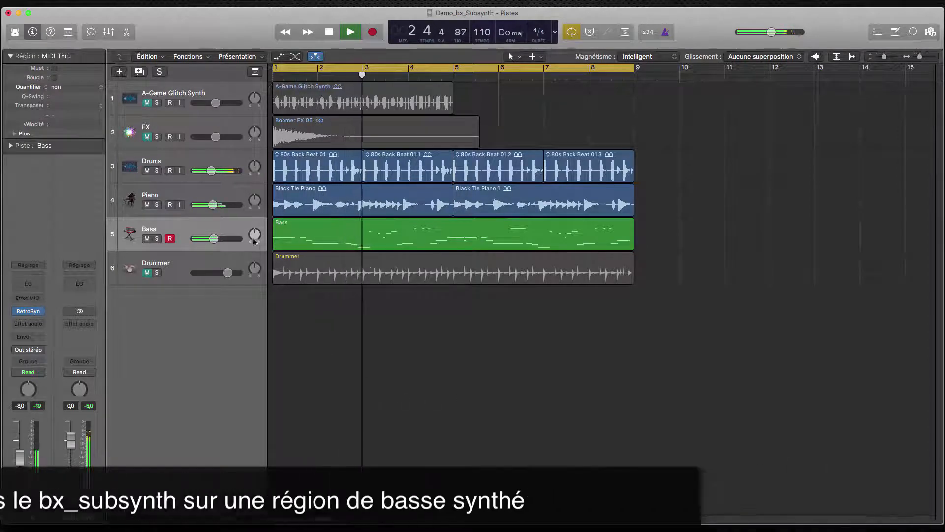
pyautogui.click(230, 225)
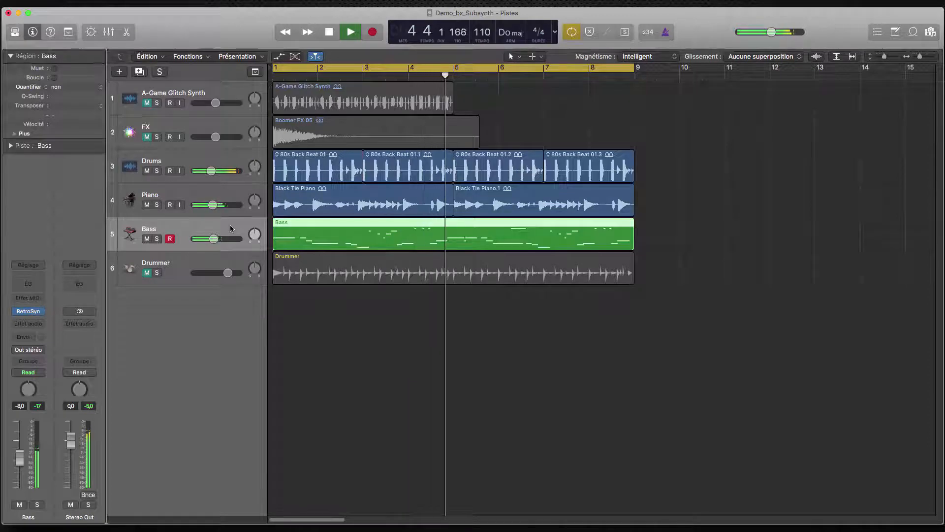
pyautogui.click(157, 240)
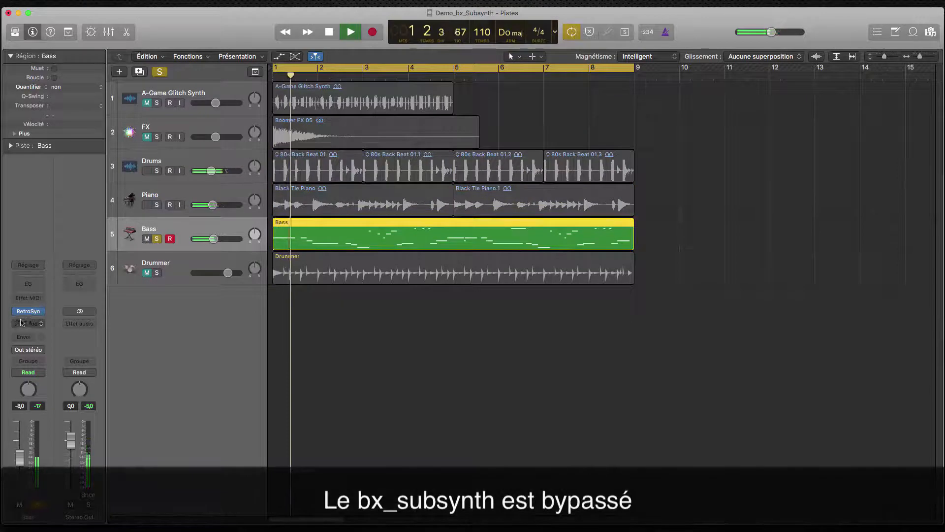
pyautogui.click(28, 311)
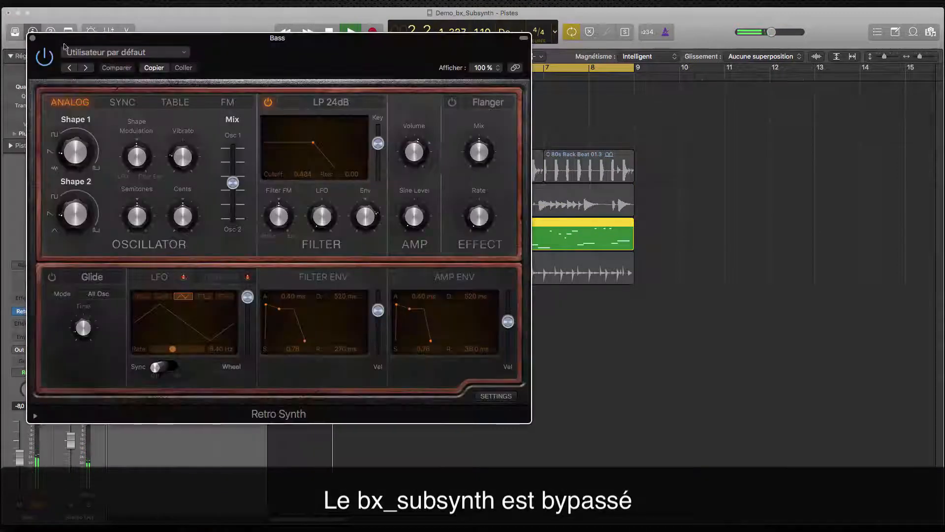
pyautogui.click(32, 39)
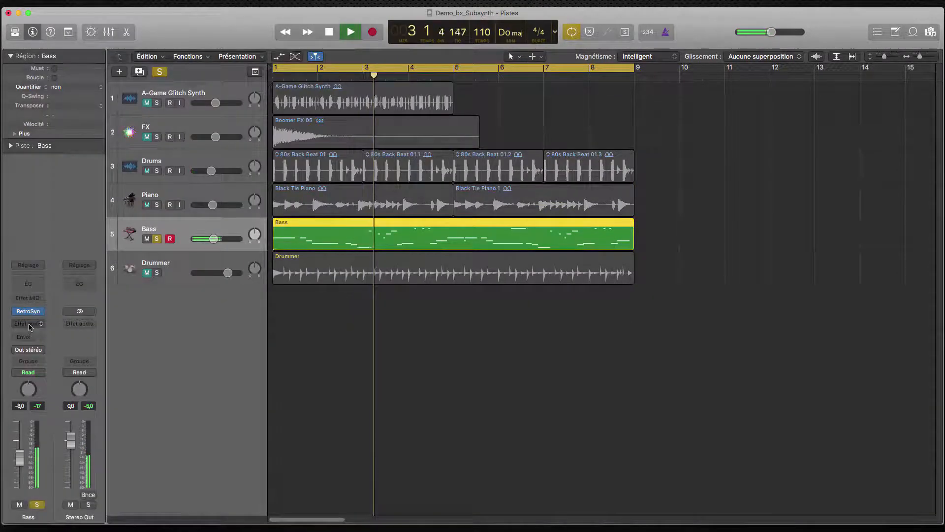
# Insert bx_subsynth as an audio effect on the Bass track
pyautogui.click(28, 323)
pyautogui.moveTo(49, 343)
pyautogui.click(116, 347)
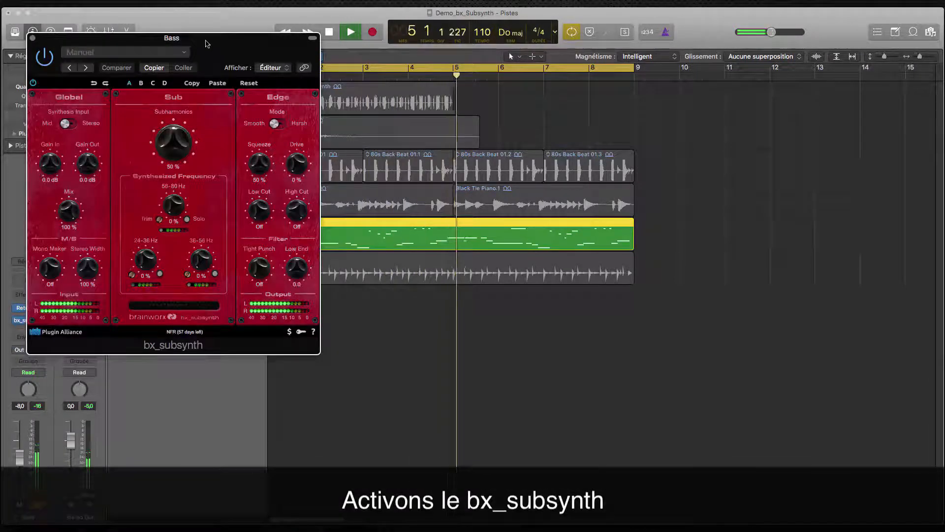
# On the Bass track's bx_subsynth, set the 24-36 Hz band to 33 % and the 36-56 Hz and 56-80 Hz bands to 43 %
pyautogui.moveTo(207, 38); pyautogui.dragTo(821, 100)
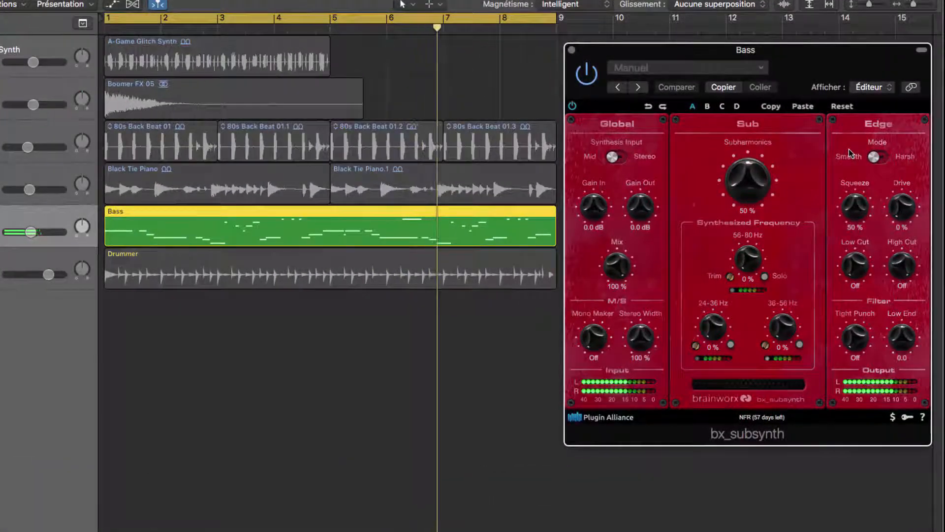
pyautogui.moveTo(730, 276); pyautogui.dragTo(727, 130)
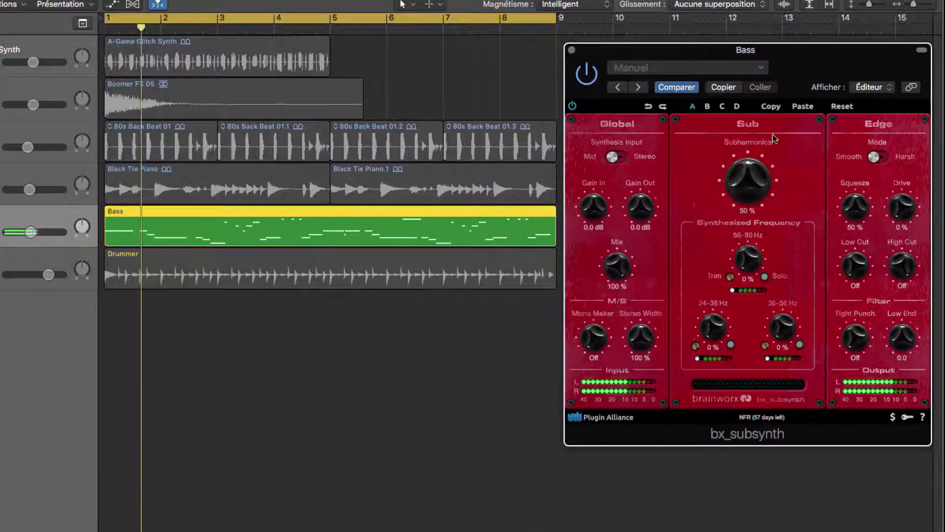
pyautogui.moveTo(713, 333); pyautogui.dragTo(712, 298)
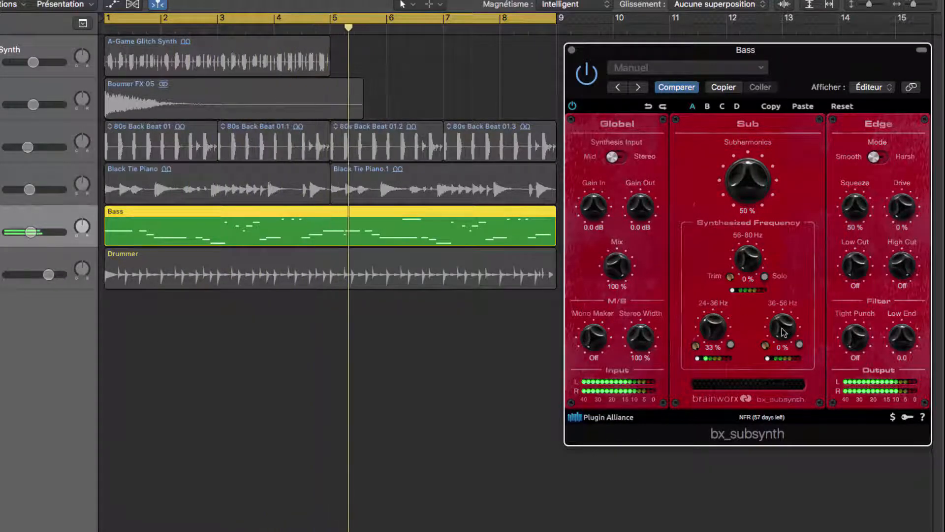
pyautogui.moveTo(784, 332); pyautogui.dragTo(747, 188)
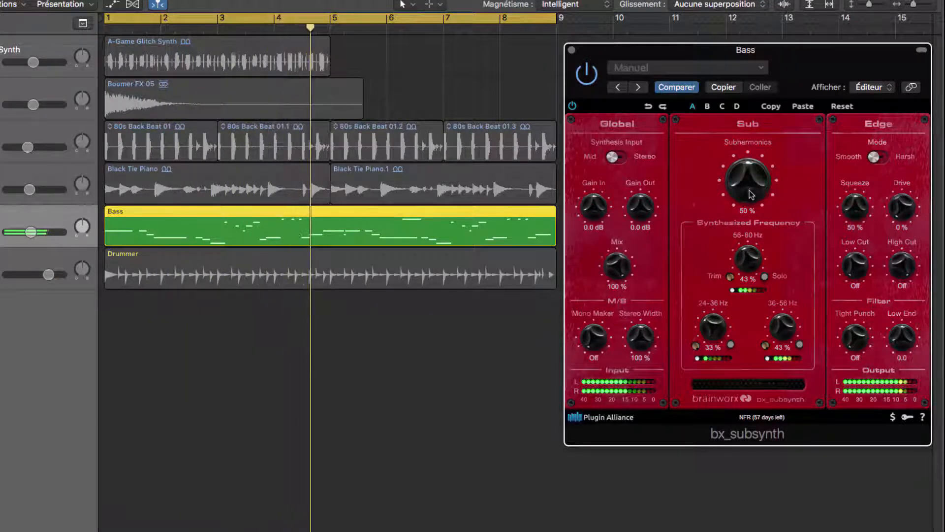
# Set Subharmonics to 49 %, Tight Punch to 22 Hz and Low End to 1.4 on the Bass bx_subsynth, and compare against bypass
pyautogui.moveTo(750, 192); pyautogui.dragTo(749, 194)
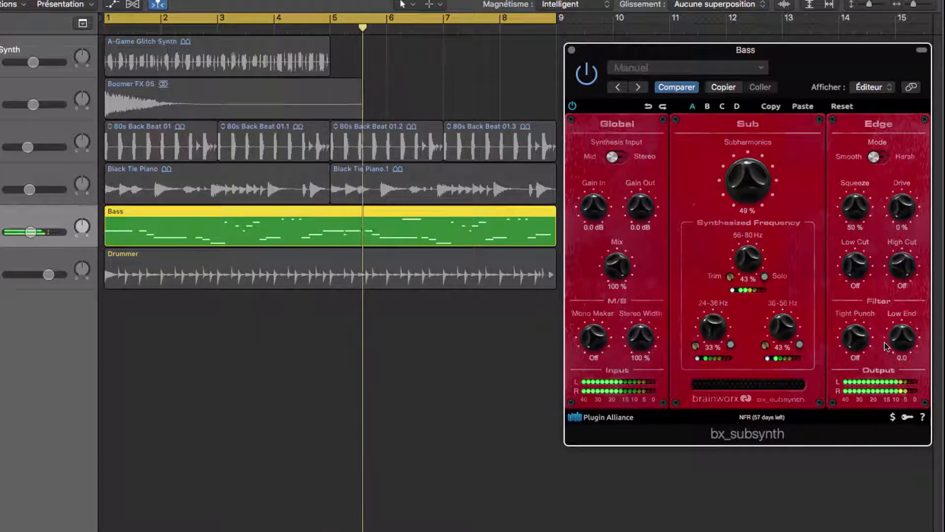
pyautogui.moveTo(856, 339); pyautogui.dragTo(856, 338)
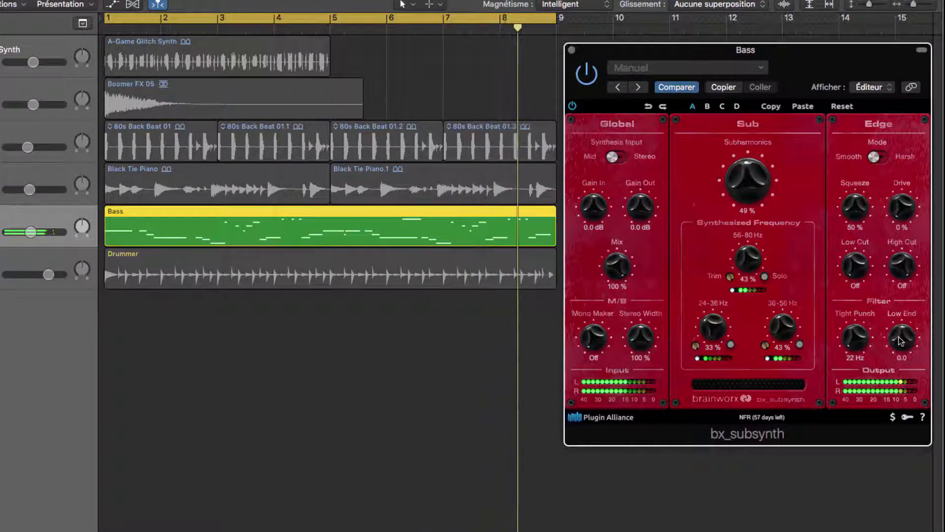
pyautogui.moveTo(899, 340); pyautogui.dragTo(900, 335)
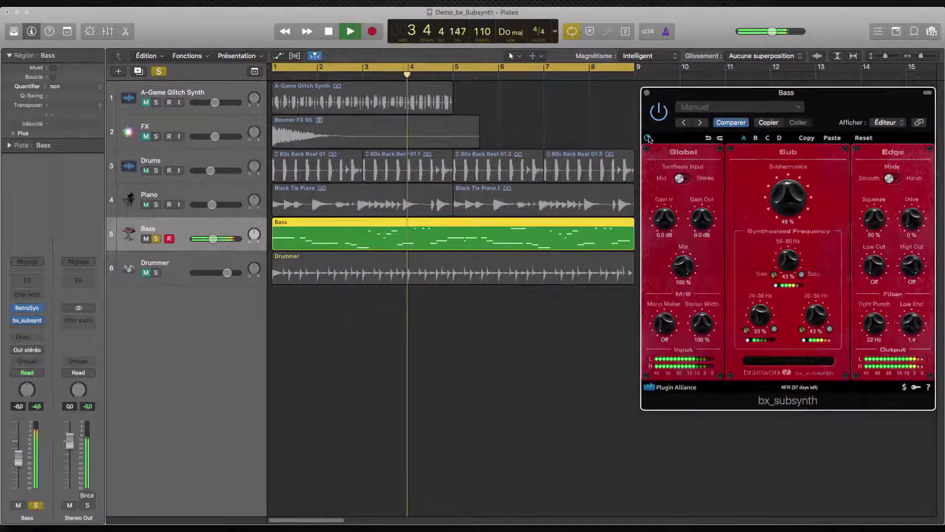
pyautogui.click(648, 139)
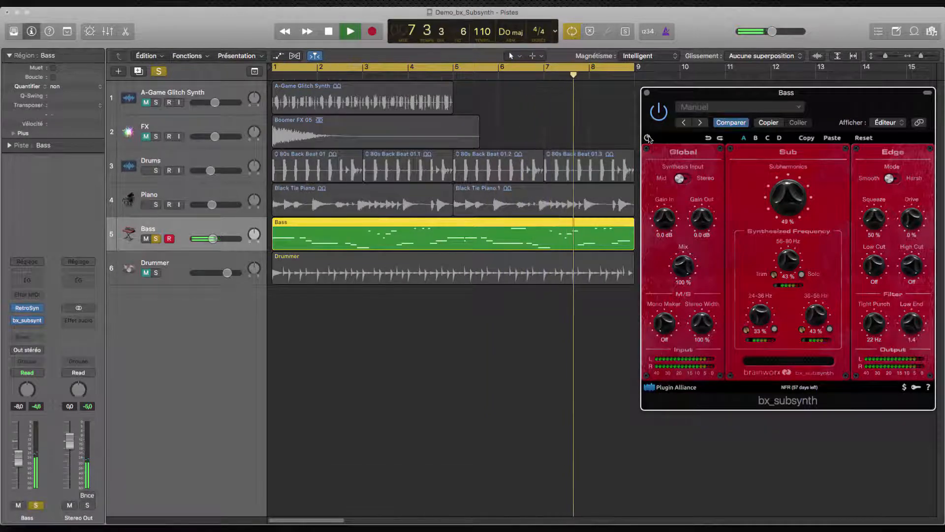
pyautogui.click(648, 138)
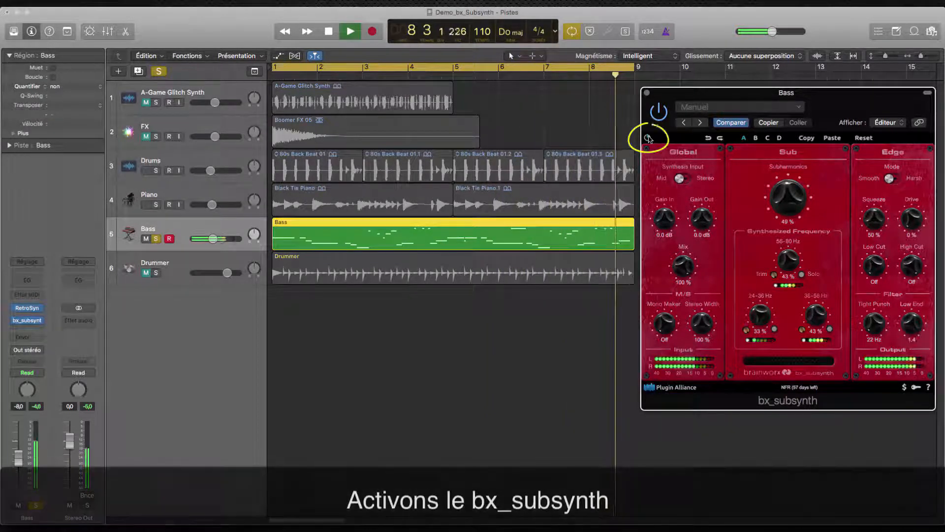
# Lower the Bass track's volume to -9.6 dB in the full mix, solo it again and compare bx_subsynth bypassed and active
pyautogui.click(157, 240)
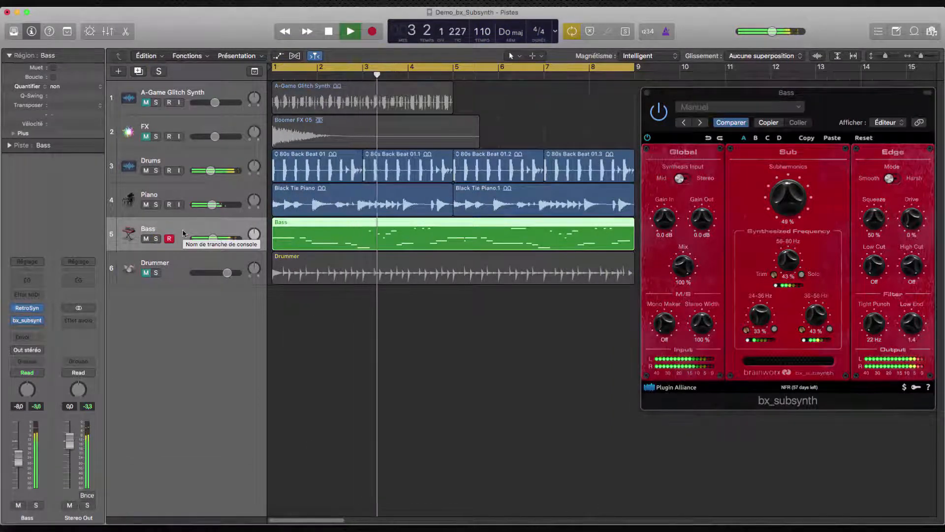
pyautogui.moveTo(213, 239); pyautogui.dragTo(213, 238)
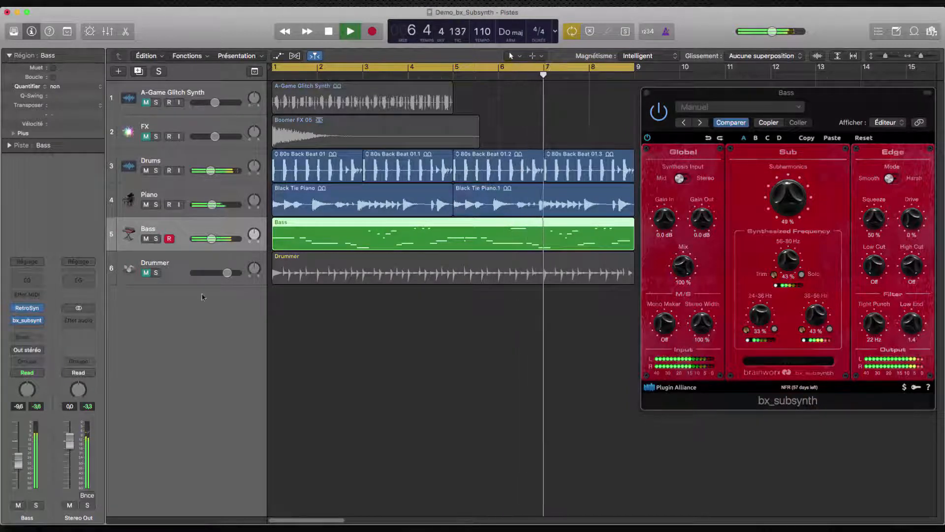
pyautogui.click(156, 239)
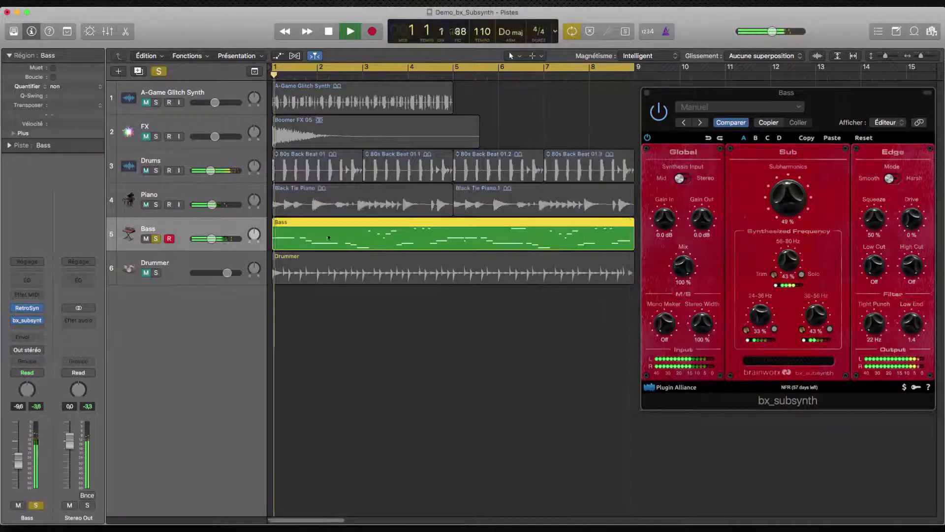
pyautogui.click(648, 138)
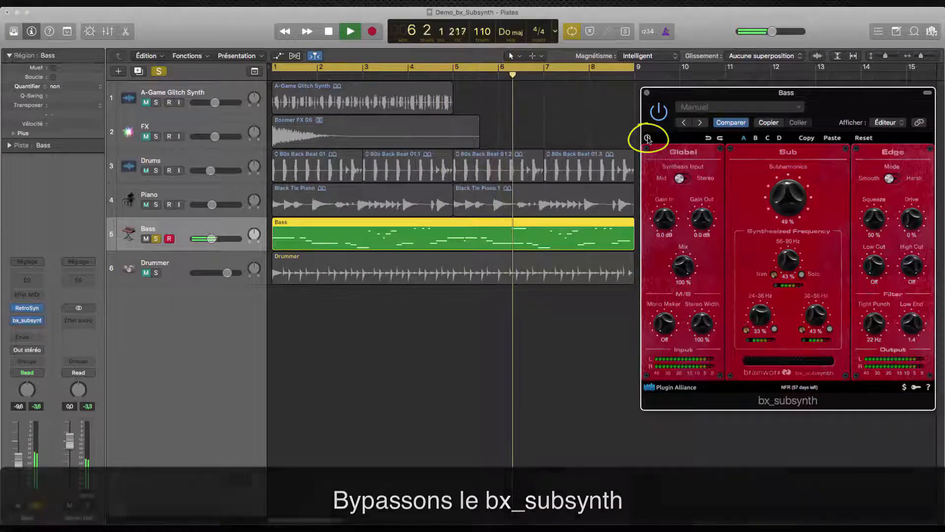
pyautogui.click(648, 138)
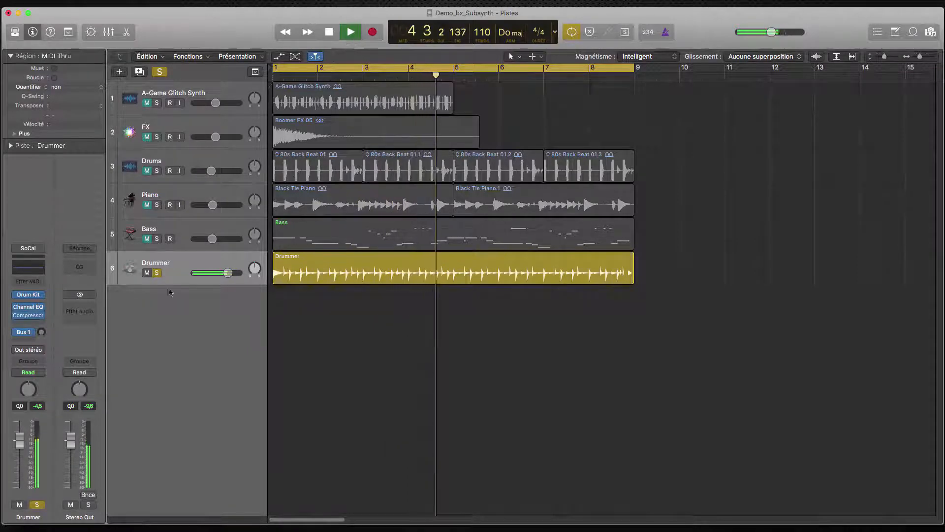
# Insert a stereo bx_subsynth on the Drummer track after the Compressor and move its window clear of the tracks
pyautogui.click(29, 323)
pyautogui.moveTo(49, 345)
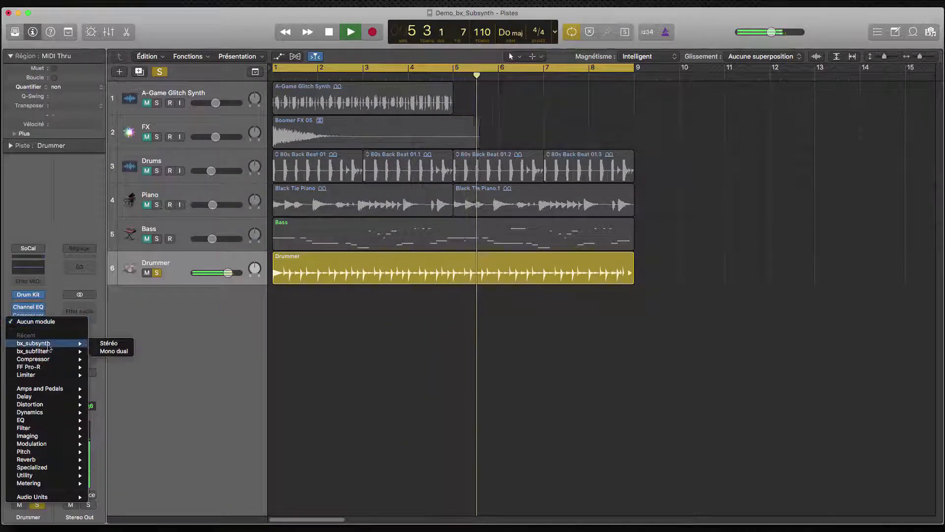
pyautogui.click(109, 343)
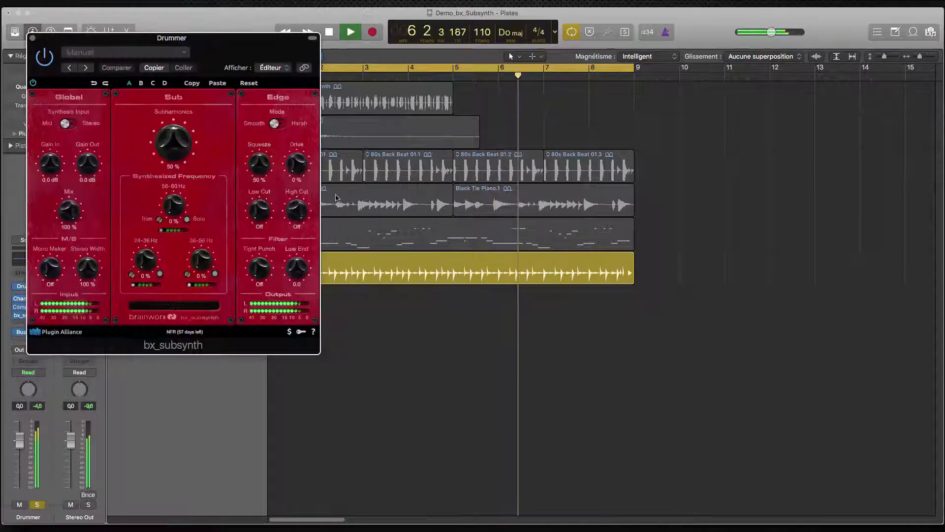
pyautogui.moveTo(222, 43); pyautogui.dragTo(835, 88)
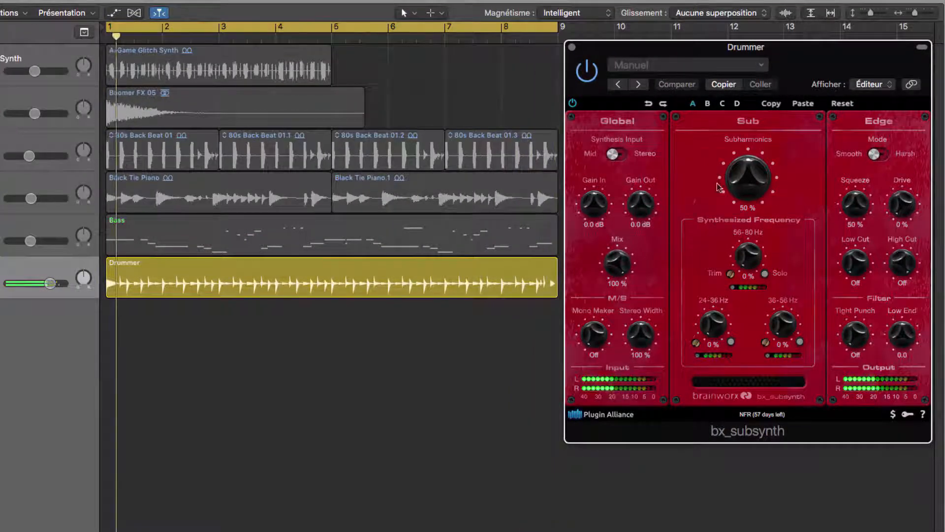
# On the Drummer's bx_subsynth, set the 24-36 Hz band to 29 %, 36-56 Hz to 24 % and 56-80 Hz to 19 %
pyautogui.moveTo(697, 343); pyautogui.dragTo(677, 120)
pyautogui.moveTo(729, 271); pyautogui.dragTo(687, 116)
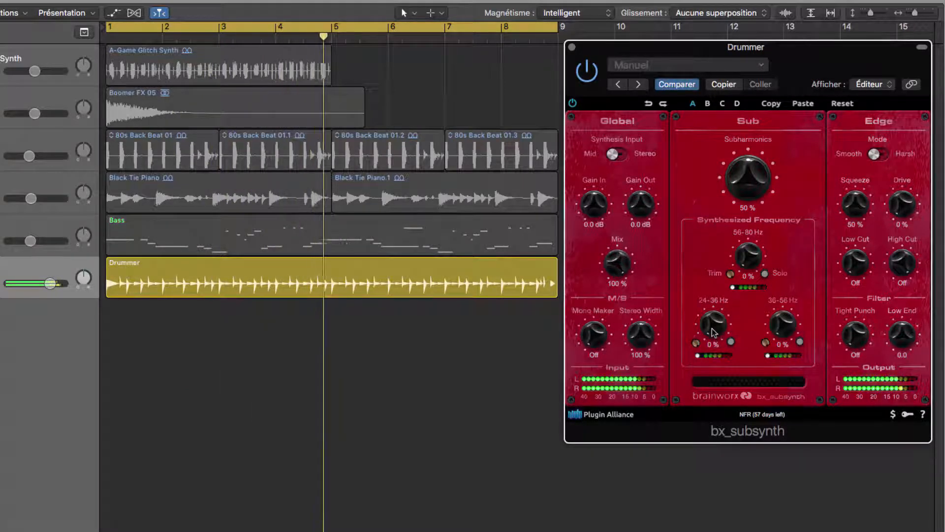
pyautogui.moveTo(714, 323); pyautogui.dragTo(717, 306)
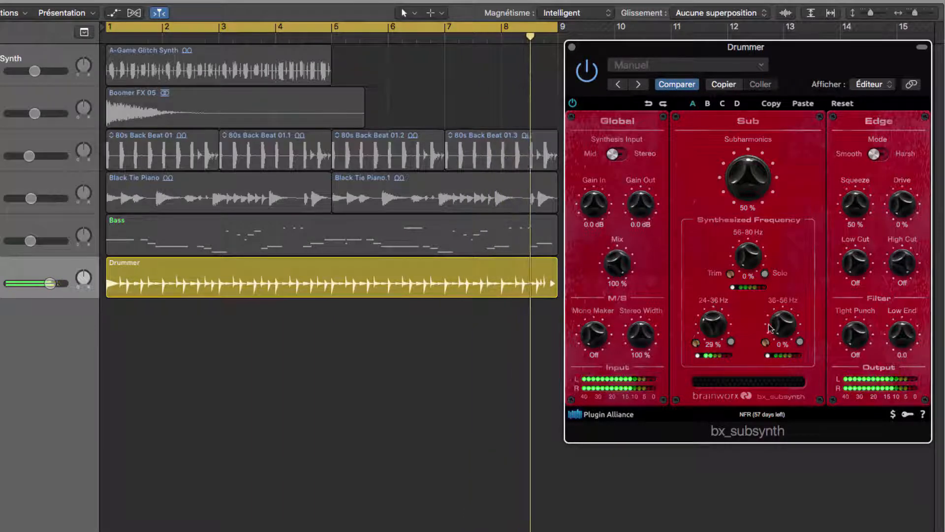
pyautogui.moveTo(776, 323); pyautogui.dragTo(776, 306)
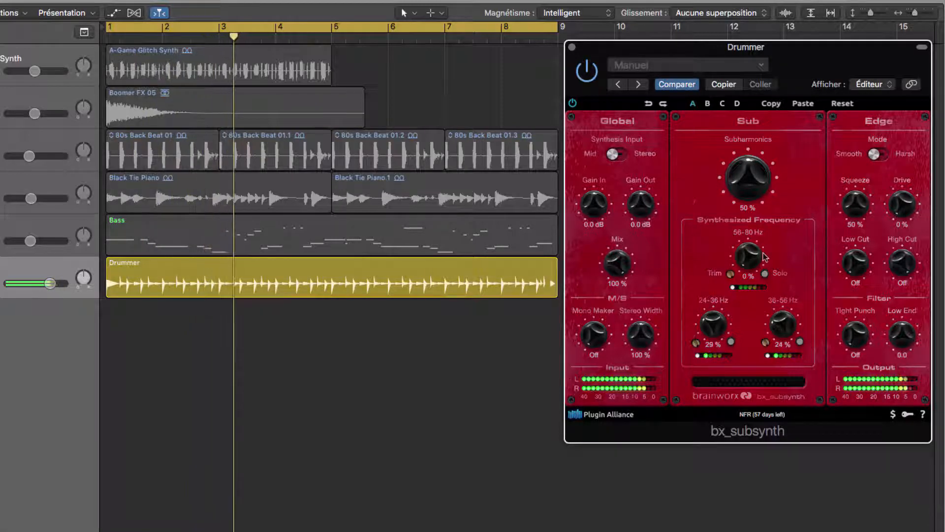
pyautogui.moveTo(747, 253); pyautogui.dragTo(743, 238)
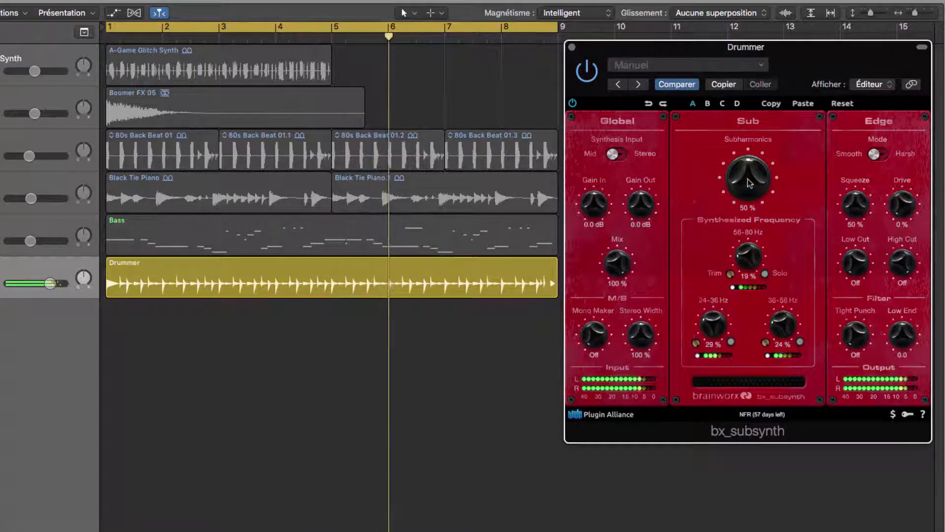
# Set Subharmonics to 54 %, Tight Punch to 31 Hz and Low End to 0.5 on the Drummer's bx_subsynth
pyautogui.moveTo(749, 183); pyautogui.dragTo(748, 180)
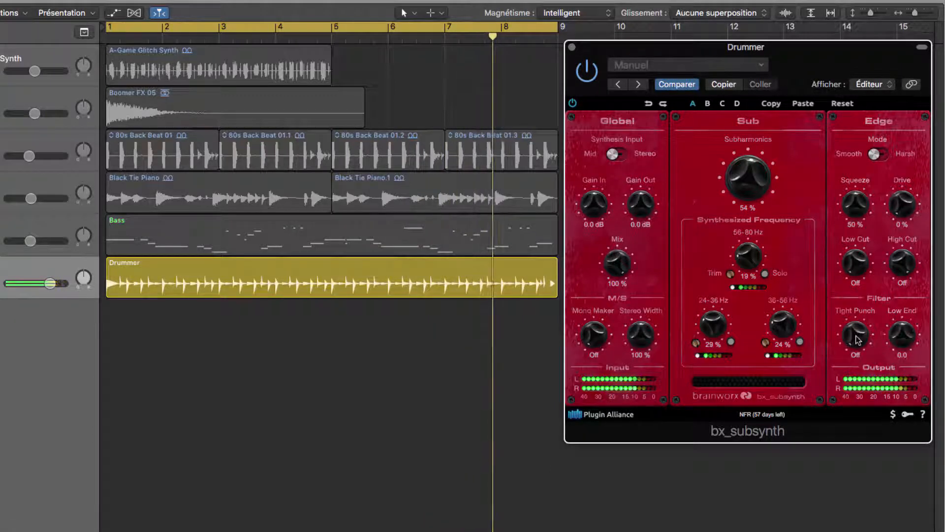
pyautogui.moveTo(856, 340); pyautogui.dragTo(855, 309)
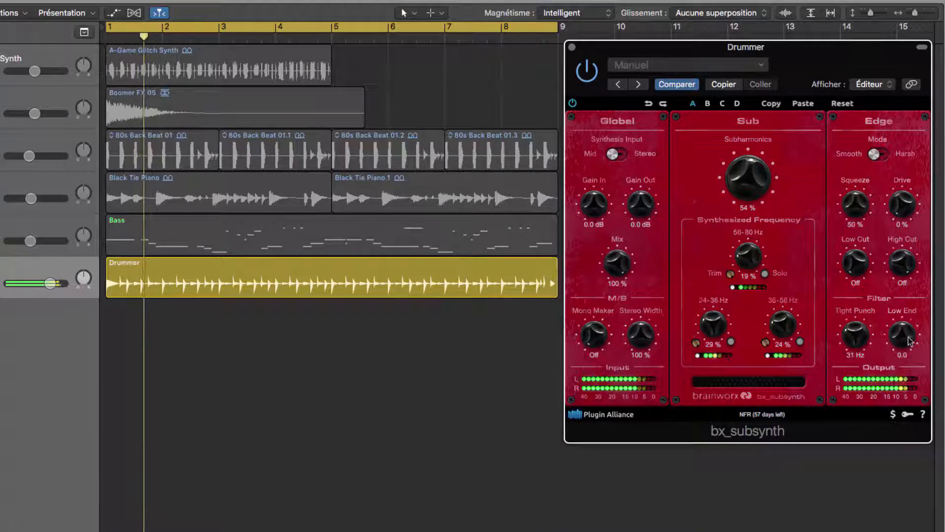
pyautogui.moveTo(906, 341); pyautogui.dragTo(898, 337)
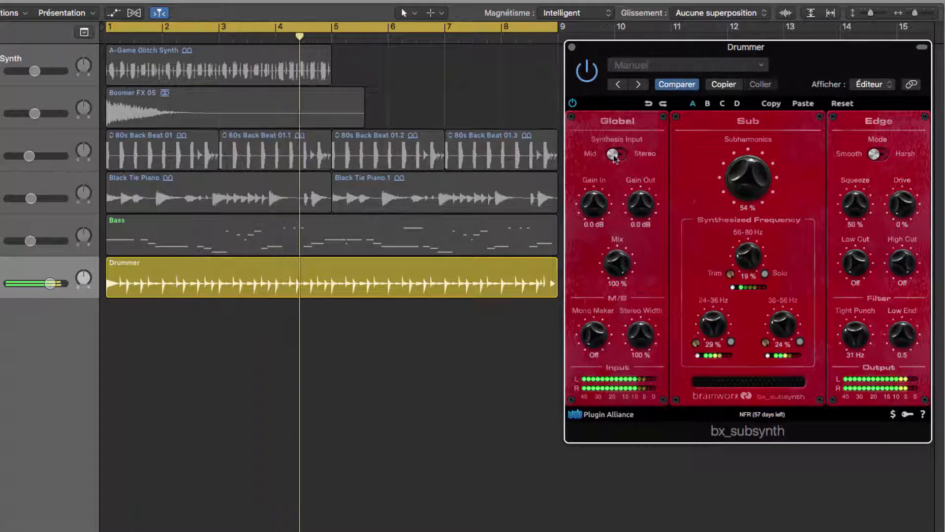
# Set Synthesis Input to Stereo and Stereo Width to 149 % on the Drummer's bx_subsynth, and compare the processed and bypassed sound
pyautogui.click(643, 158)
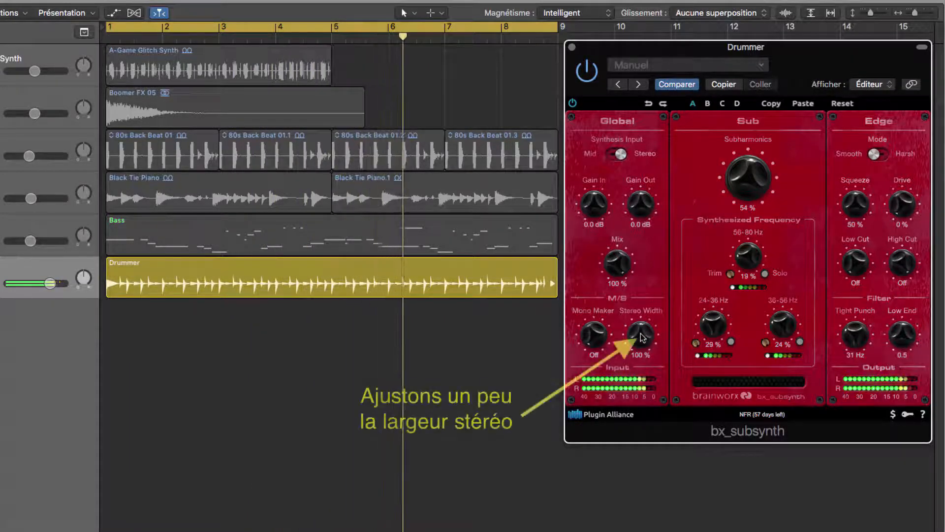
pyautogui.moveTo(641, 335); pyautogui.dragTo(645, 326)
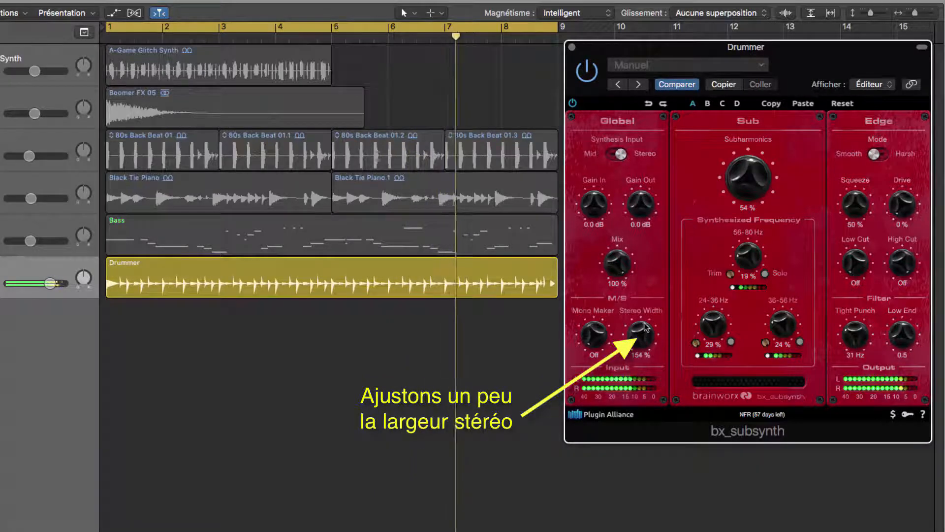
pyautogui.moveTo(644, 323); pyautogui.dragTo(644, 324)
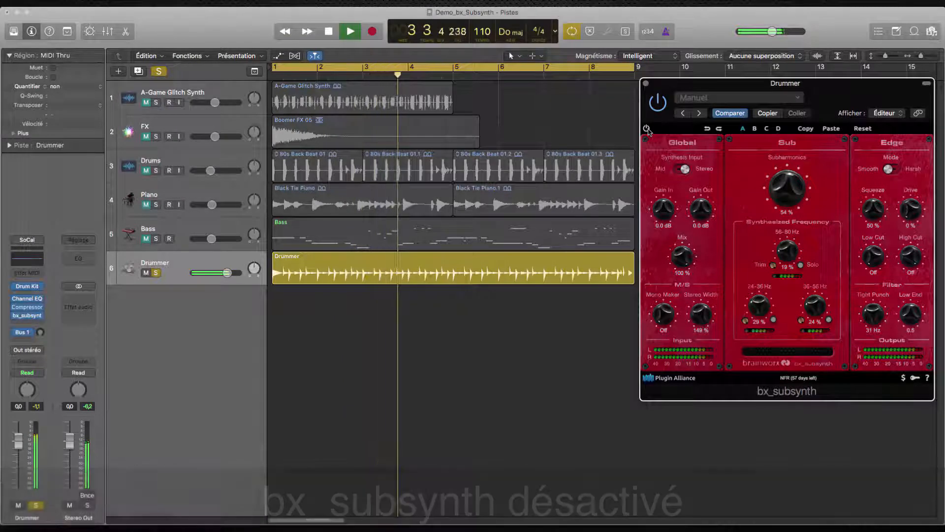
pyautogui.click(647, 128)
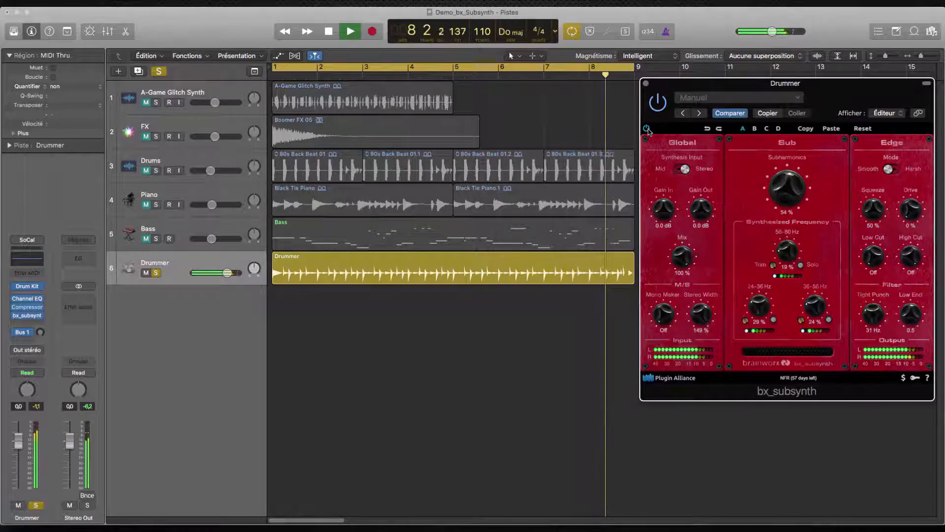
pyautogui.click(647, 129)
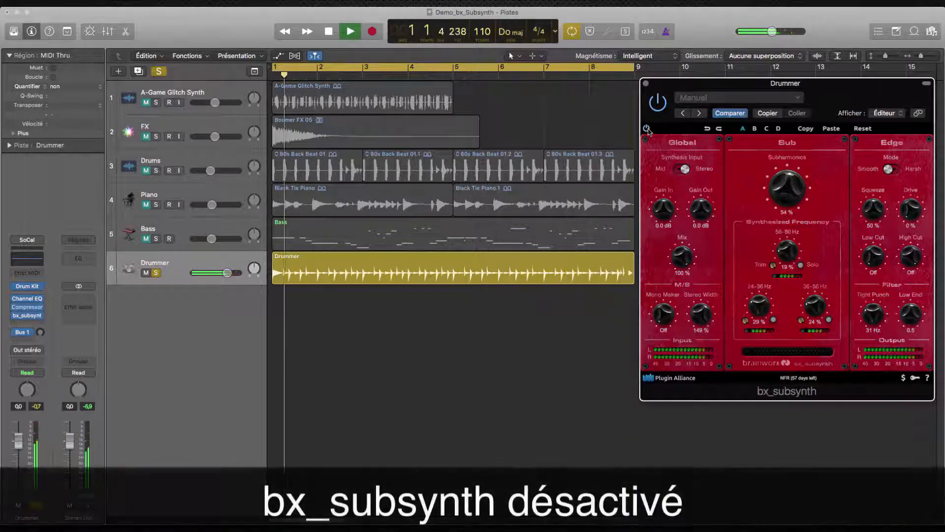